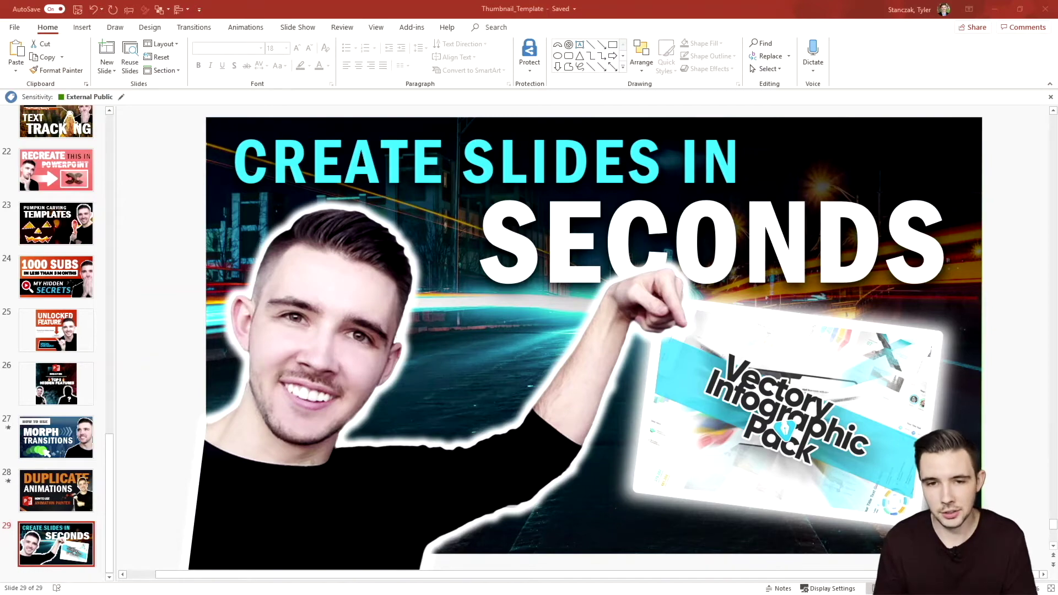
# - Open slide 4, the INCREASE UNDOS thumbnail, select its presenter picture and undo two edits
pyautogui.scroll(12, 62, 286)
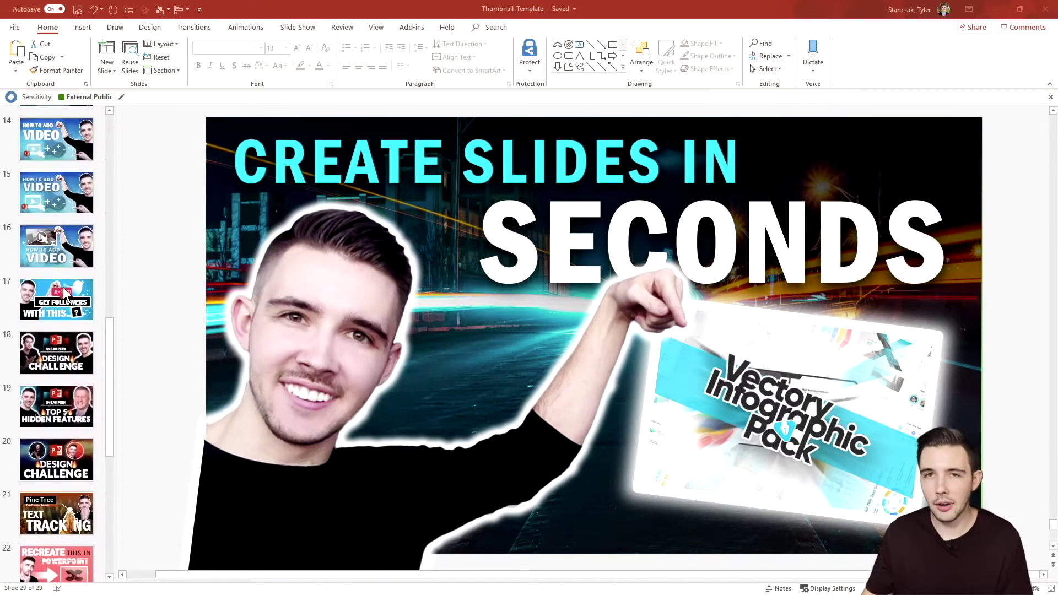
pyautogui.scroll(7, 78, 293)
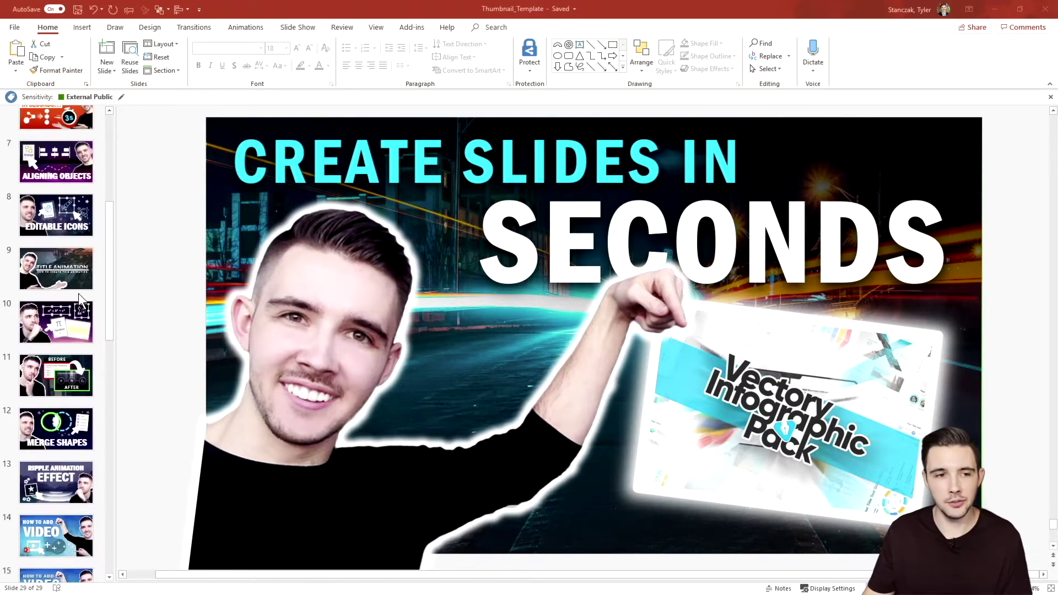
pyautogui.scroll(-2, 67, 234)
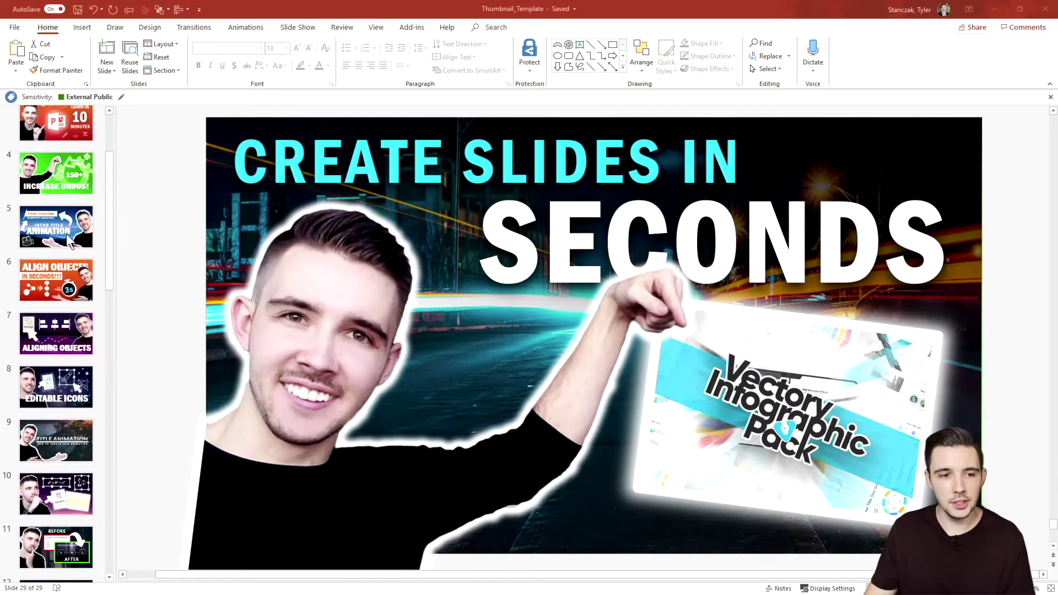
pyautogui.click(77, 176)
pyautogui.click(318, 324)
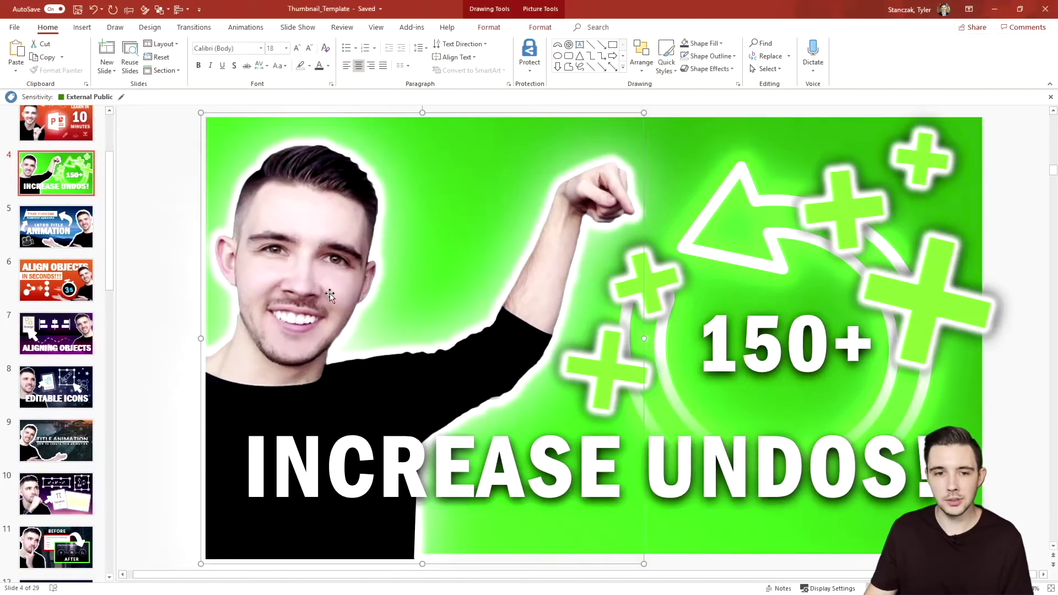
pyautogui.hotkey('ctrl', 'z')
pyautogui.hotkey('ctrl', 'z')
pyautogui.hotkey('ctrl', 'z')
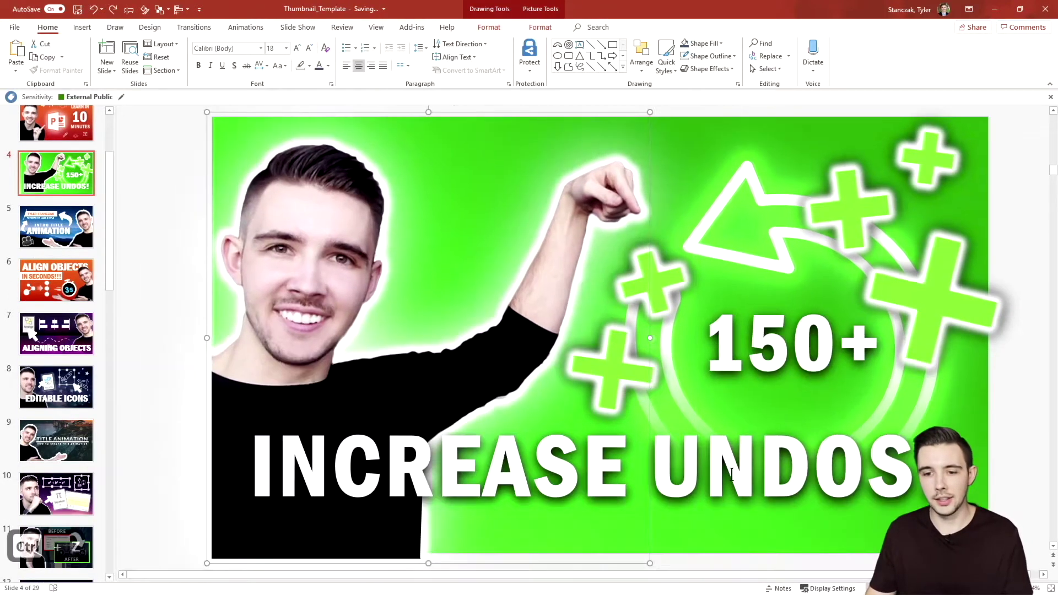
pyautogui.hotkey('ctrl', 'z')
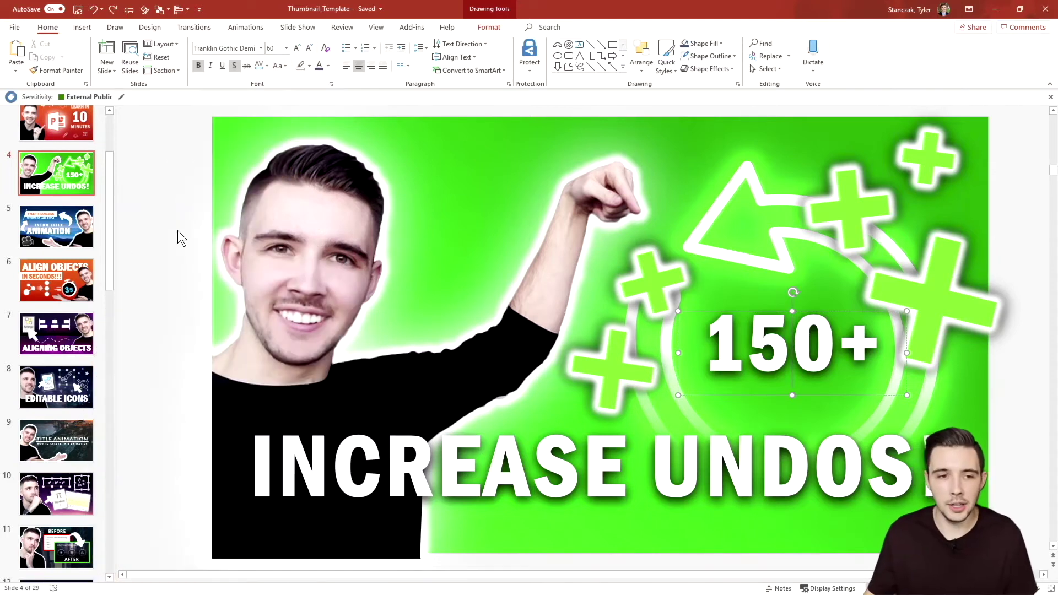
pyautogui.scroll(-2, 123, 239)
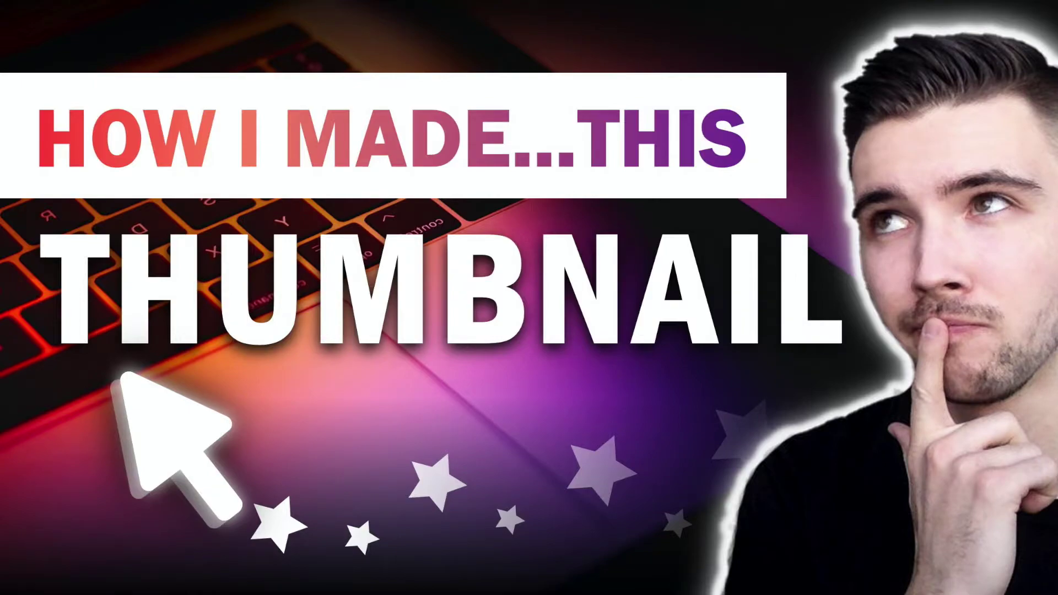
# - Scroll down through the deck toward the new slide 30 with the SECONDS thumbnail
pyautogui.scroll(-8, 70, 347)
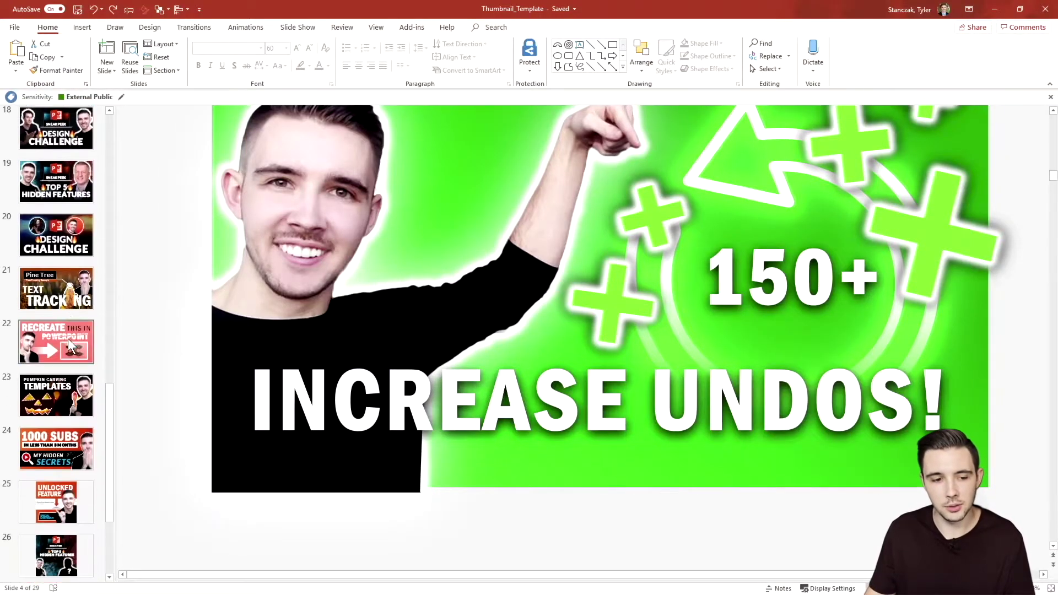
pyautogui.scroll(-3, 70, 346)
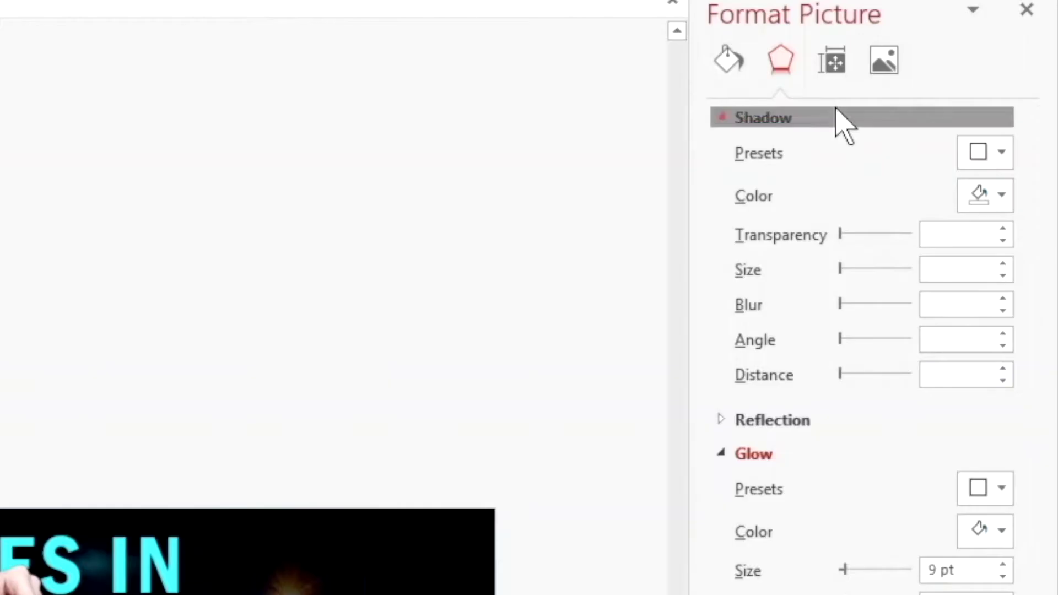
# - Review the cutout's Shadow, Picture Color and Picture Corrections settings in Format Picture
pyautogui.click(965, 148)
pyautogui.click(966, 147)
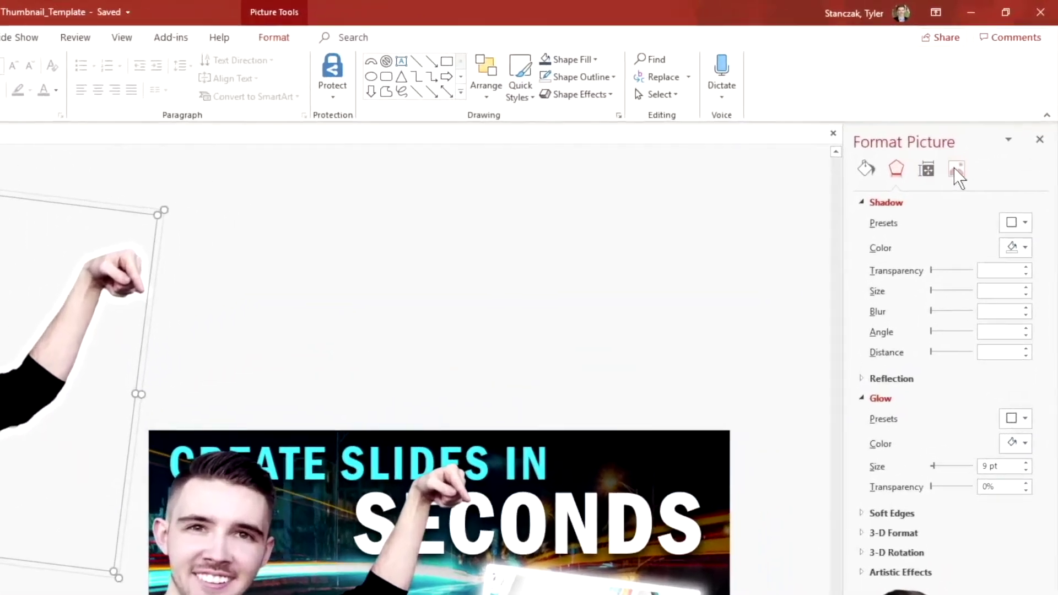
pyautogui.click(985, 123)
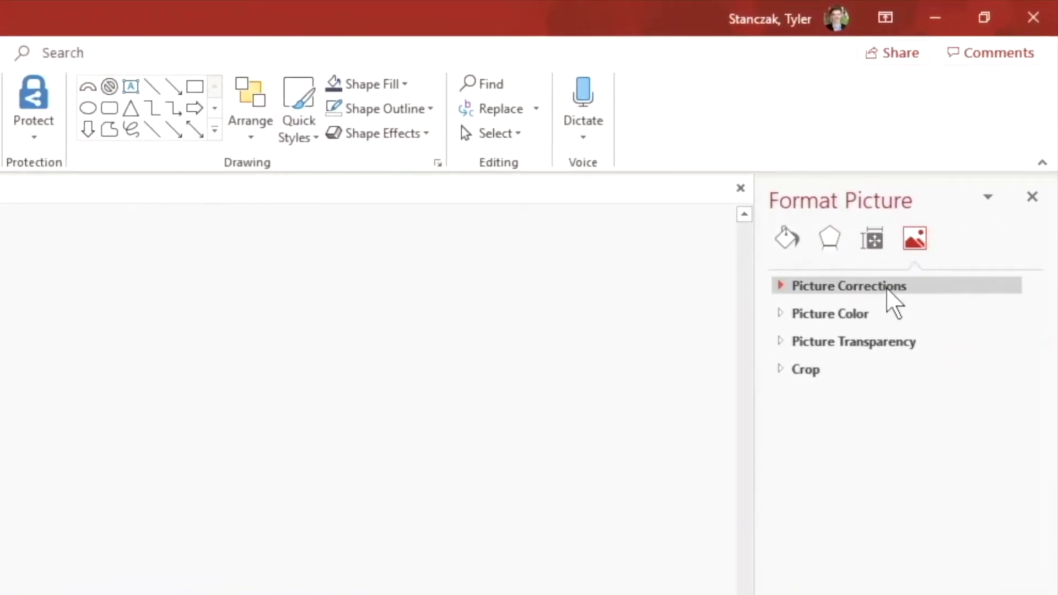
pyautogui.click(895, 300)
pyautogui.click(893, 286)
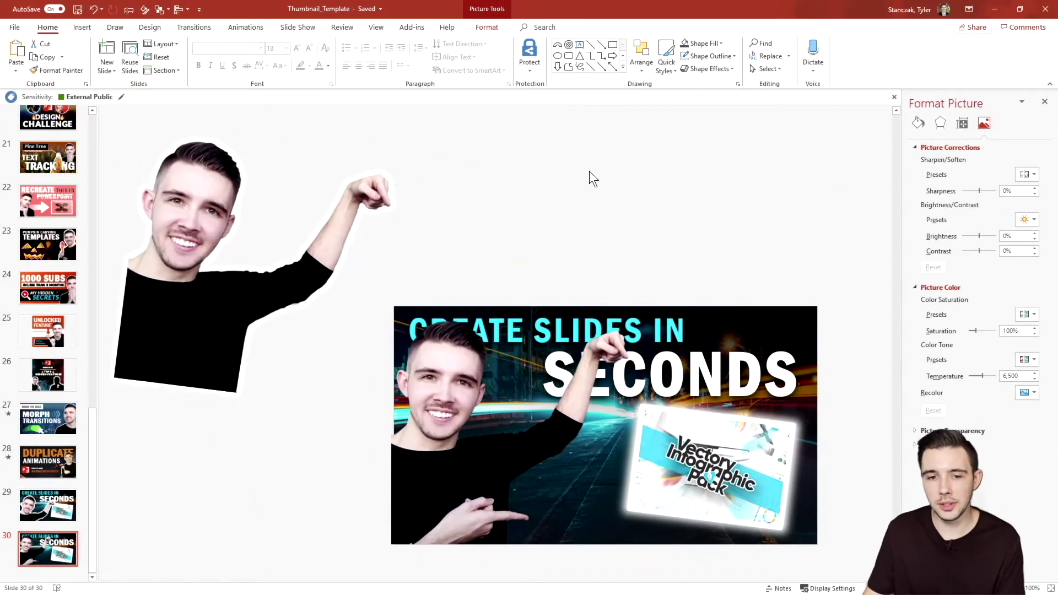
# - Nudge the thumbnail picture down and to the right
pyautogui.click(590, 177)
pyautogui.click(426, 392)
pyautogui.moveTo(426, 392); pyautogui.dragTo(460, 448)
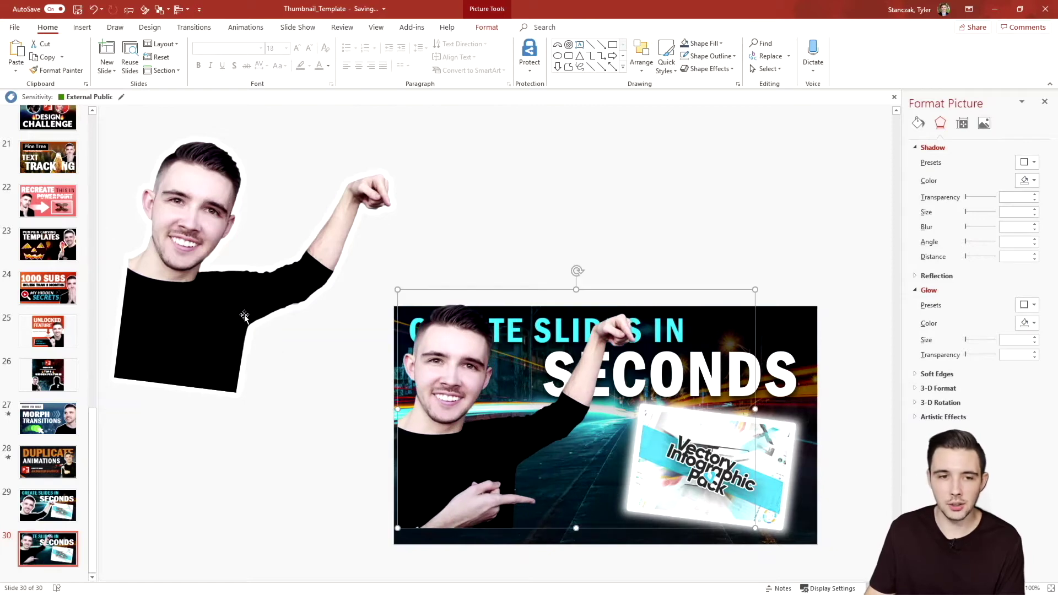
# - Copy the cutout's glow formatting onto the thumbnail's picture with Format Painter
pyautogui.click(305, 283)
pyautogui.click(219, 268)
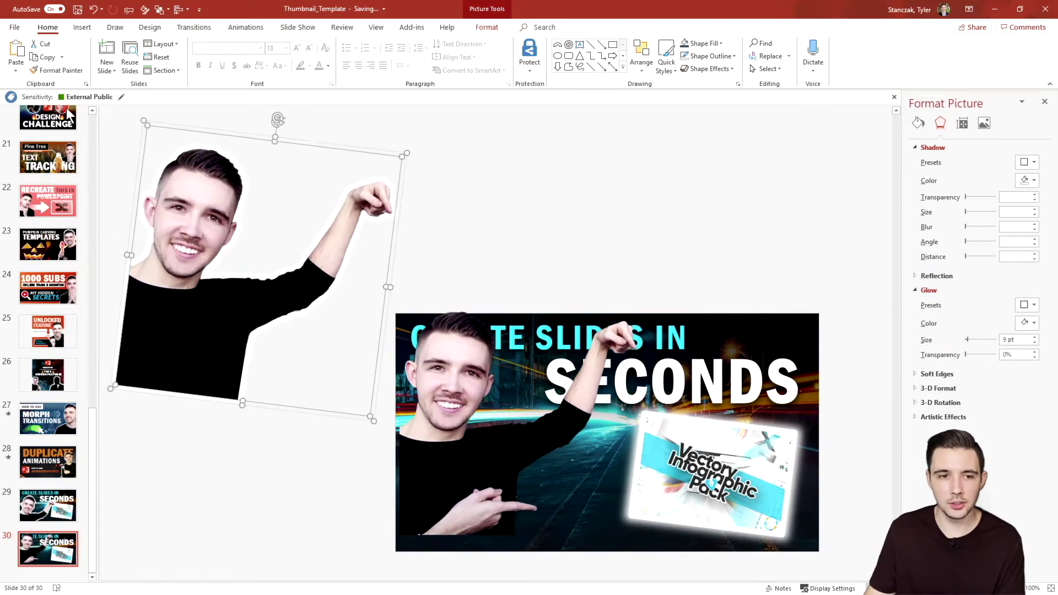
pyautogui.click(67, 71)
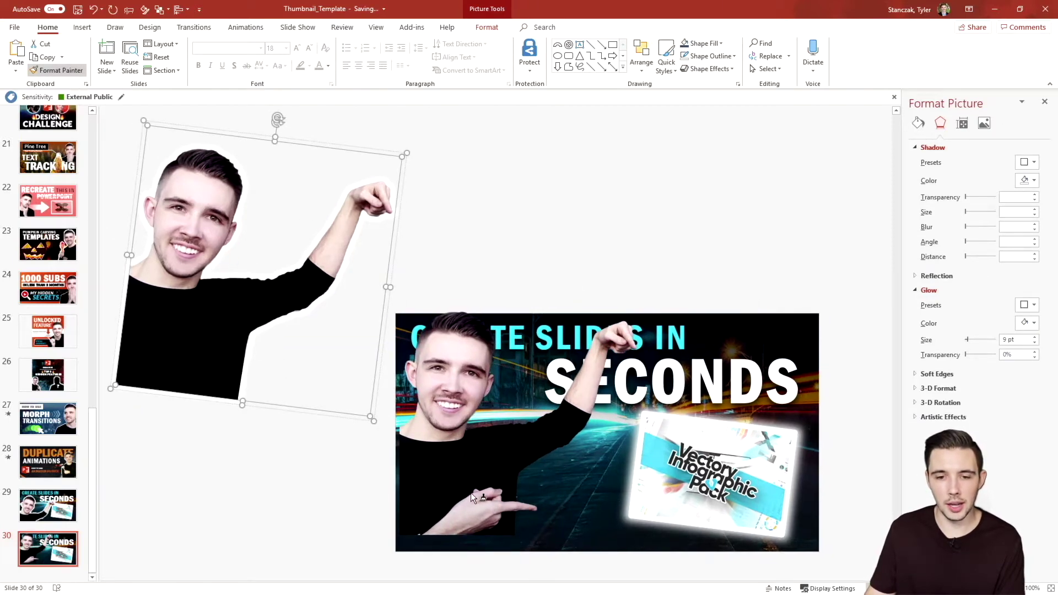
pyautogui.click(472, 495)
# - Move the glowing presenter cutout to the right side of the thumbnail
pyautogui.click(534, 209)
pyautogui.click(450, 498)
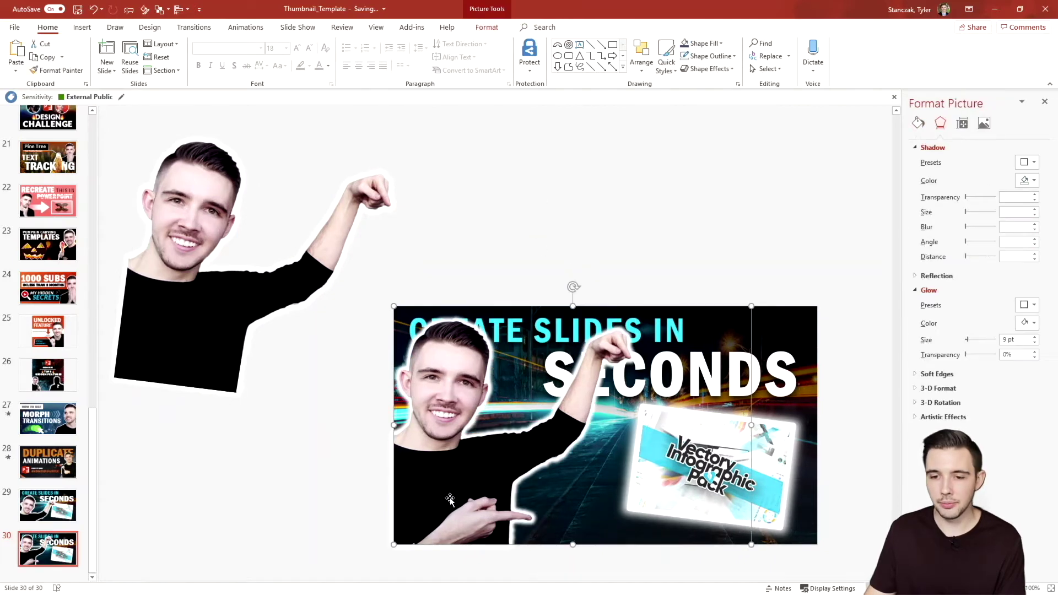
pyautogui.moveTo(447, 505); pyautogui.dragTo(760, 500)
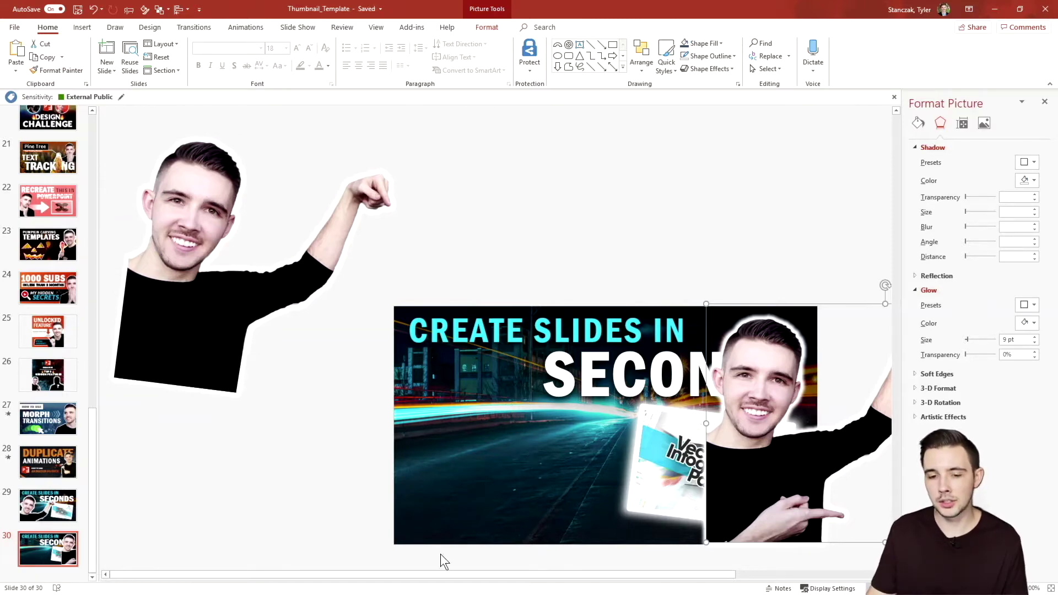
# - Flip the presenter cutout horizontally and shift it slightly right and down
pyautogui.moveTo(496, 533)
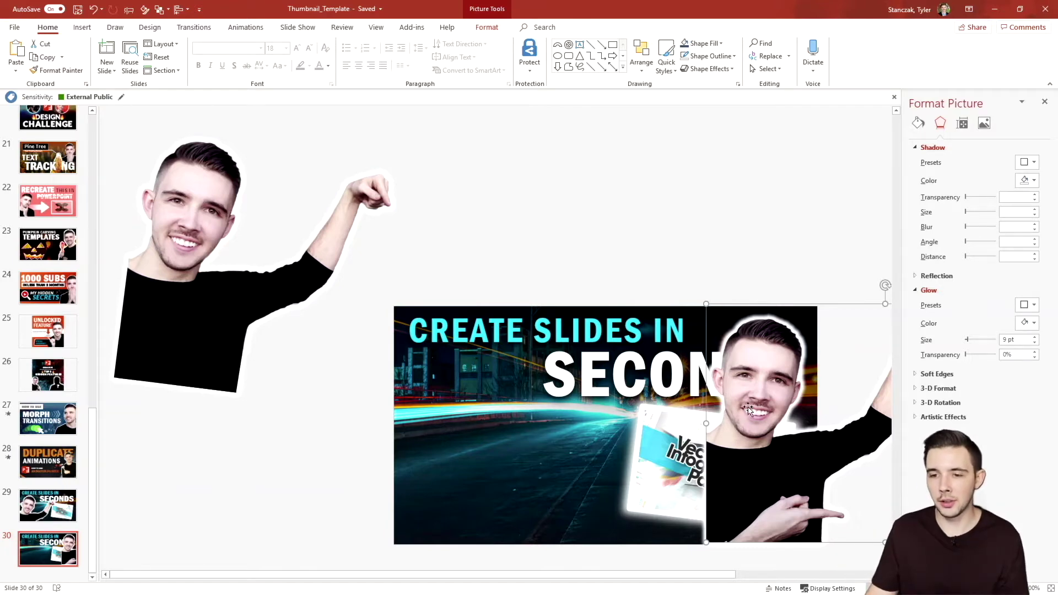
pyautogui.click(643, 69)
pyautogui.moveTo(673, 227)
pyautogui.click(746, 273)
pyautogui.moveTo(610, 352); pyautogui.dragTo(613, 361)
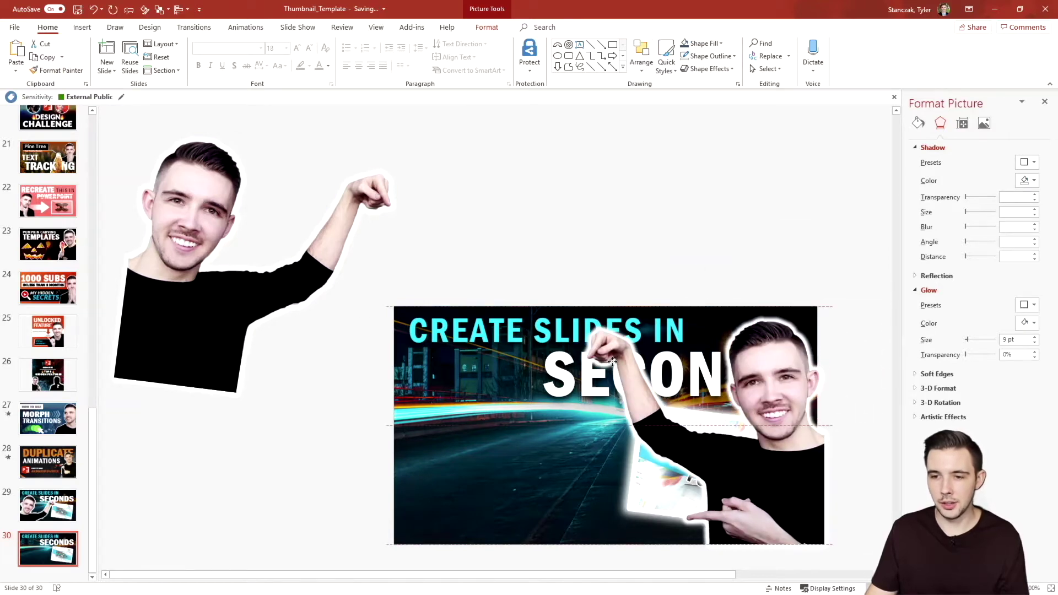
# - Delete the left cutout, raise the title, place the Vectory picture beside it, then view slide 23
pyautogui.press('Delete')
pyautogui.moveTo(437, 380); pyautogui.dragTo(419, 250)
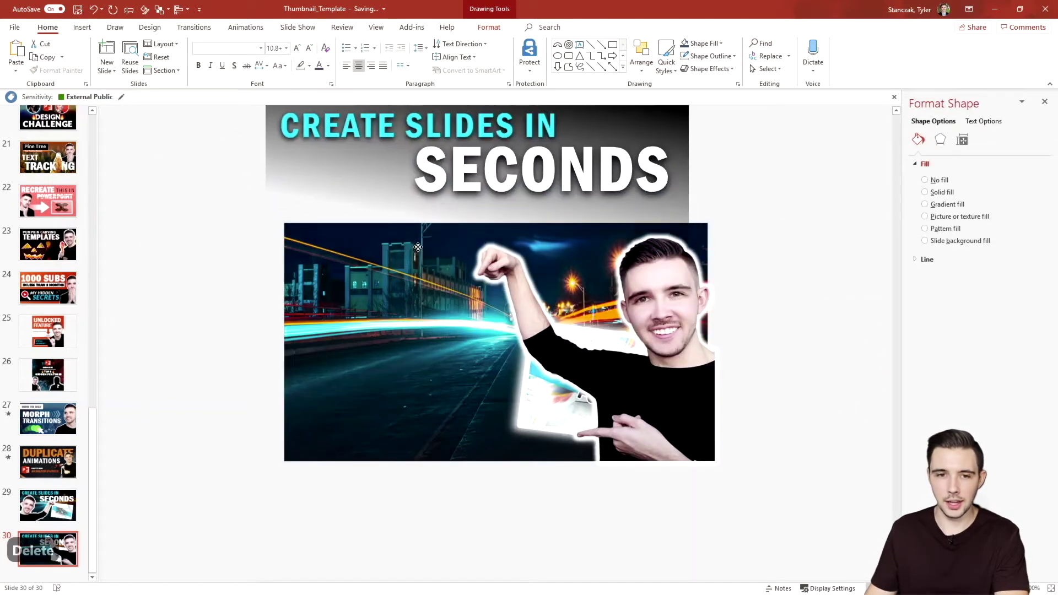
pyautogui.hotkey('ctrl', 'z')
pyautogui.moveTo(601, 367); pyautogui.dragTo(833, 153)
pyautogui.click(818, 345)
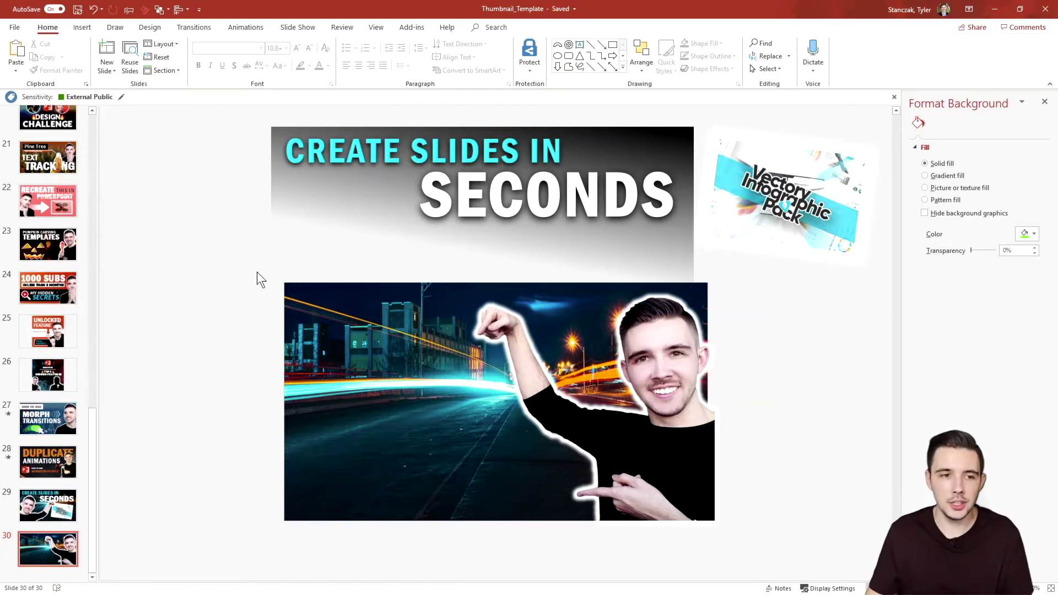
pyautogui.click(48, 253)
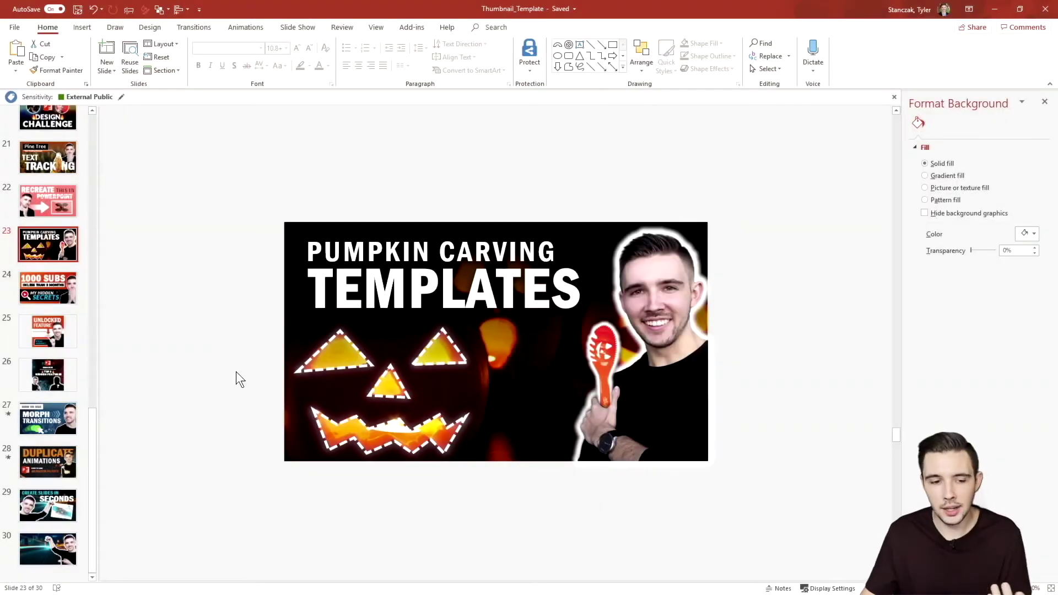
# - Return to slide 30 and undo to bring back the laptop image in the composite
pyautogui.click(63, 540)
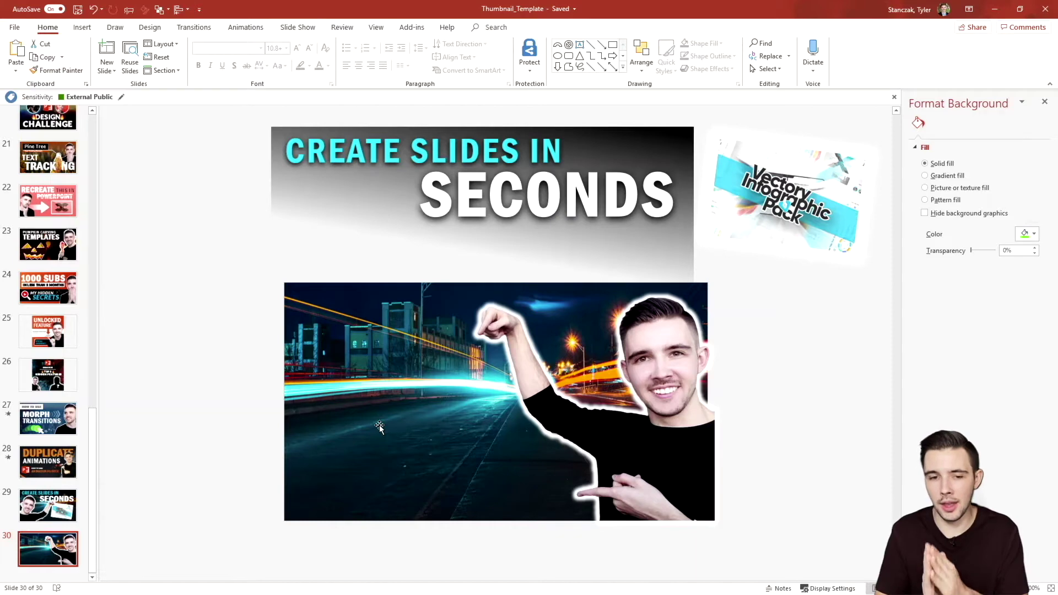
pyautogui.hotkey('ctrl', 'z')
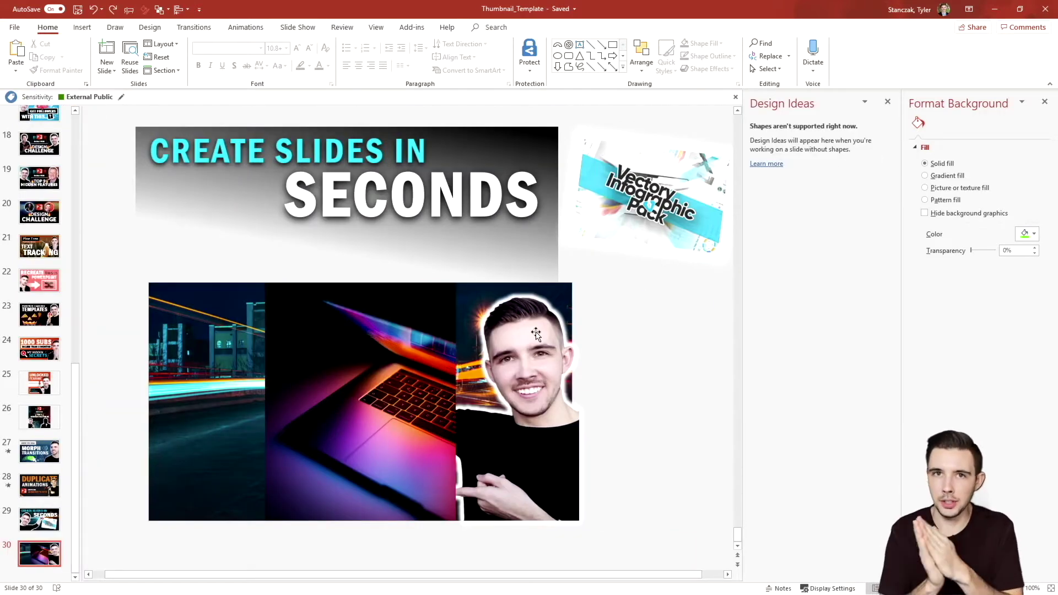
# - Select the colourful laptop picture in the middle of the bottom composite
pyautogui.doubleClick(449, 360)
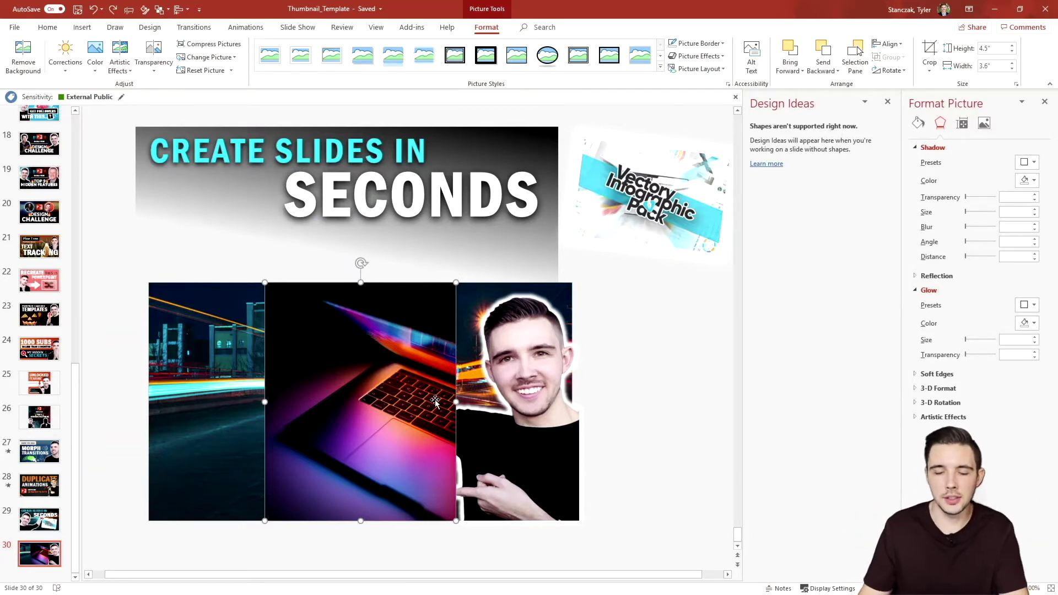
# - Select the title block and Vectory picture together and move them higher on the slide
pyautogui.click(614, 395)
pyautogui.click(365, 346)
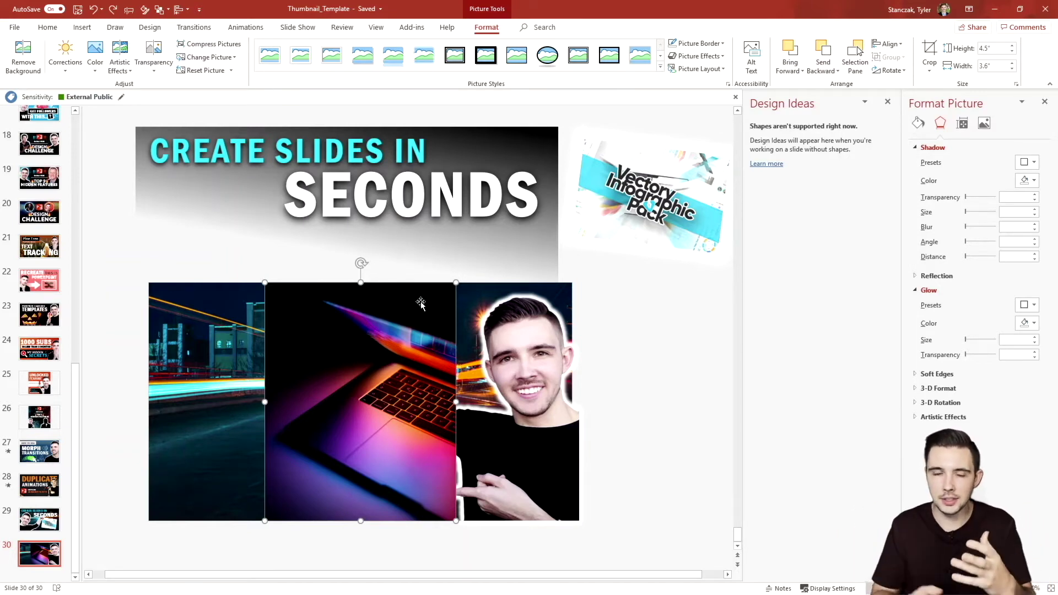
pyautogui.scroll(-3, 555, 356)
pyautogui.click(663, 254)
pyautogui.moveTo(670, 267); pyautogui.dragTo(248, 141)
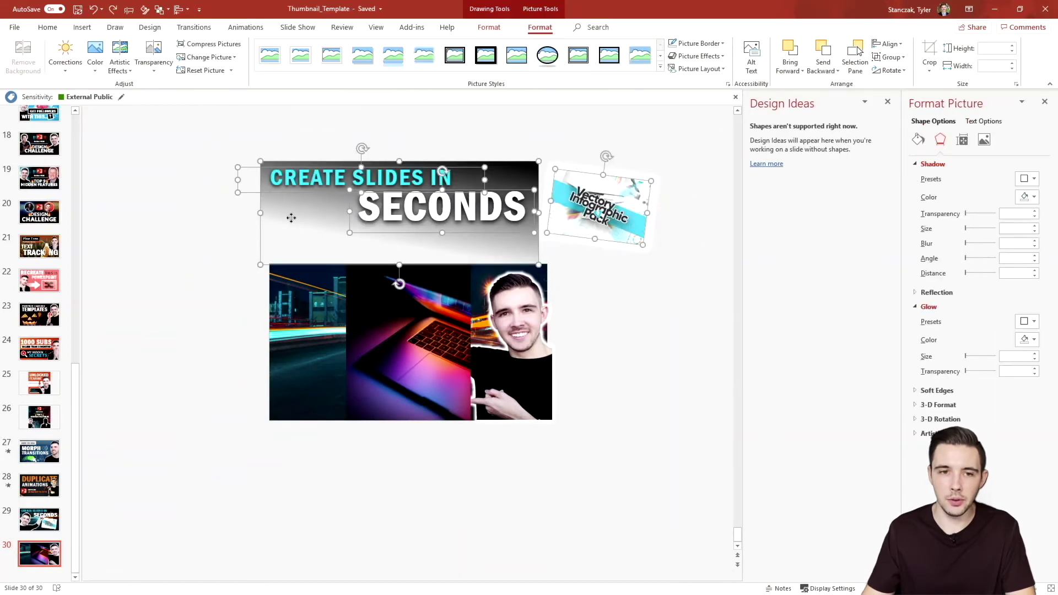
pyautogui.moveTo(291, 215); pyautogui.dragTo(297, 146)
pyautogui.scroll(1, 522, 299)
pyautogui.click(522, 299)
# - Pull the street photo out of the composite and delete it
pyautogui.moveTo(282, 313); pyautogui.dragTo(76, 152)
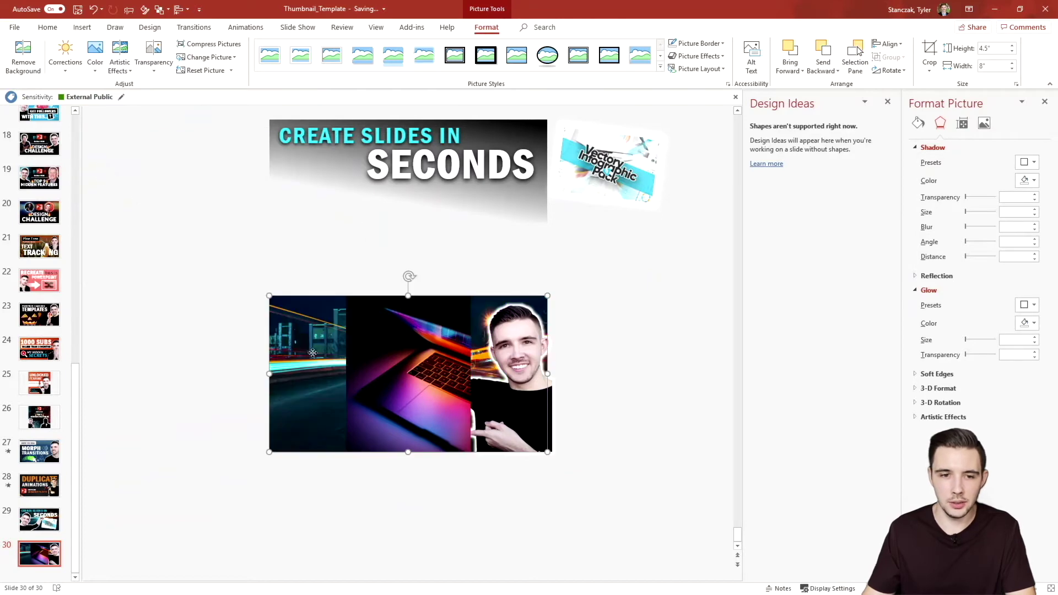
pyautogui.moveTo(389, 431); pyautogui.dragTo(334, 334)
pyautogui.press('Delete')
# - Enlarge the laptop picture to about 10 by 8 inches and reposition it below the title
pyautogui.click(378, 334)
pyautogui.moveTo(347, 296); pyautogui.dragTo(210, 226)
pyautogui.moveTo(363, 276); pyautogui.dragTo(438, 429)
pyautogui.moveTo(282, 287); pyautogui.dragTo(268, 273)
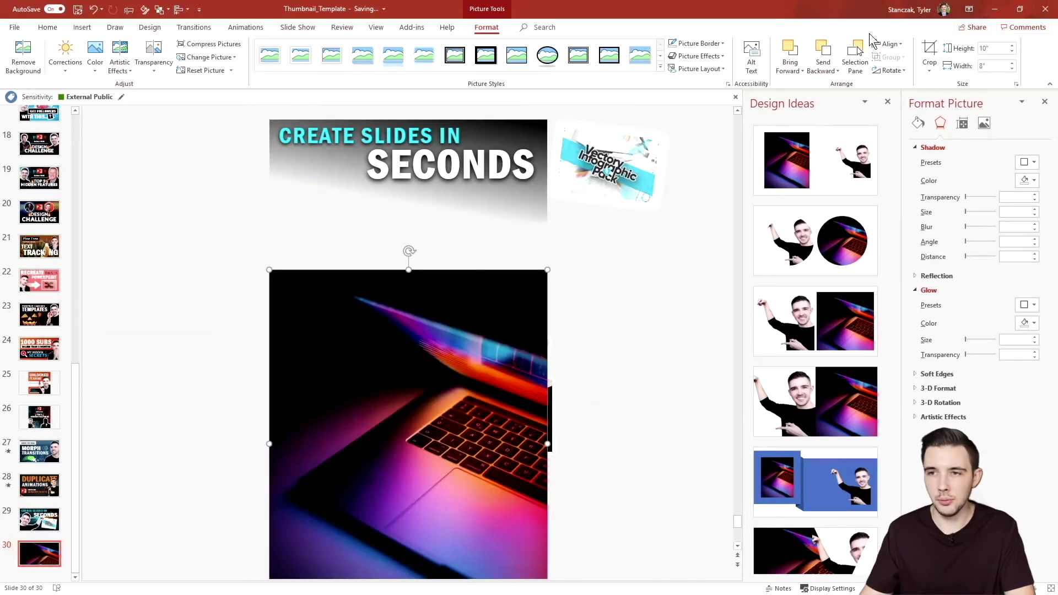
# - Crop the top and bottom off the laptop photo, leaving a wide landscape strip
pyautogui.click(930, 55)
pyautogui.moveTo(411, 272); pyautogui.dragTo(419, 297)
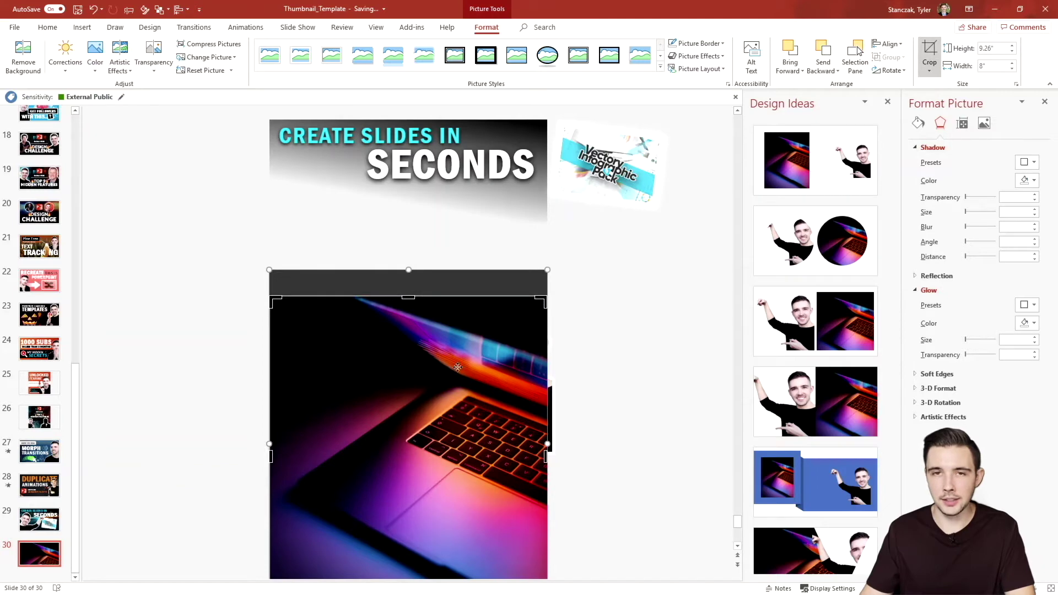
pyautogui.scroll(-5, 458, 375)
pyautogui.moveTo(418, 453); pyautogui.dragTo(413, 380)
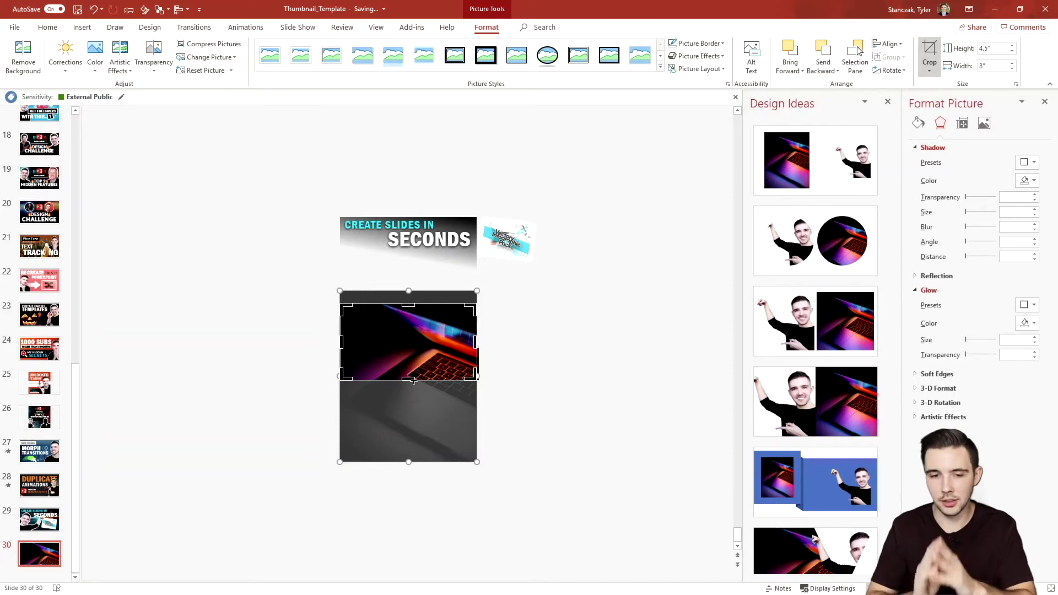
pyautogui.click(417, 389)
# - Send the cropped laptop photo to the back, behind the presenter cutout
pyautogui.scroll(5, 432, 397)
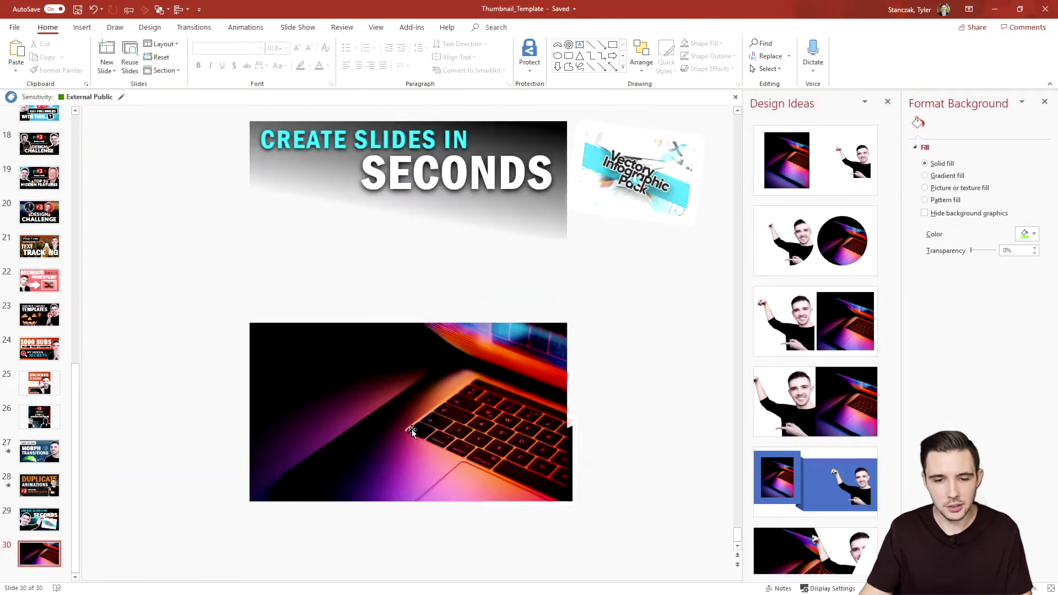
pyautogui.click(378, 470)
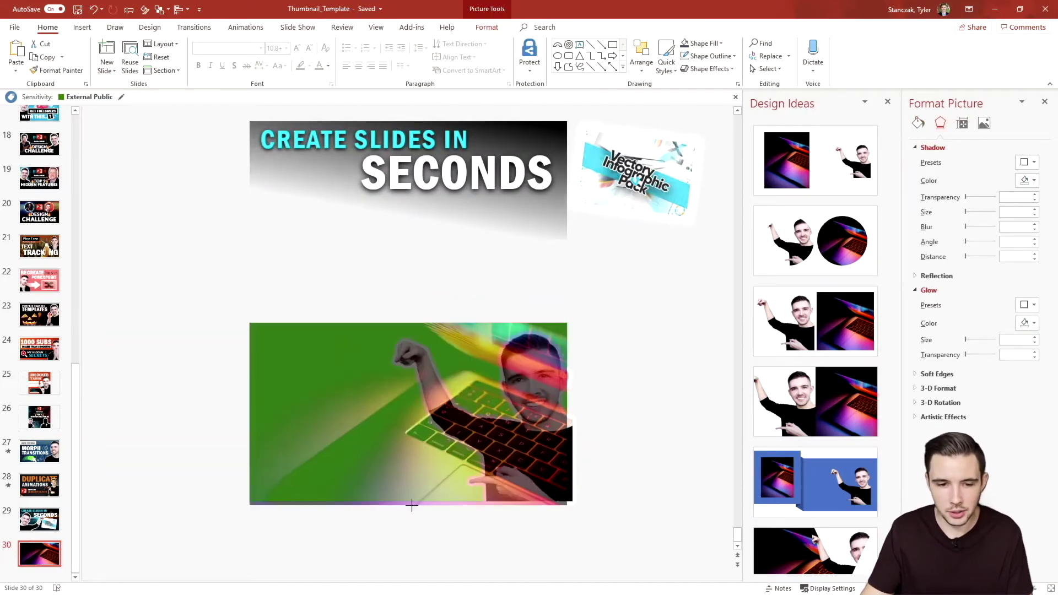
pyautogui.rightClick(387, 463)
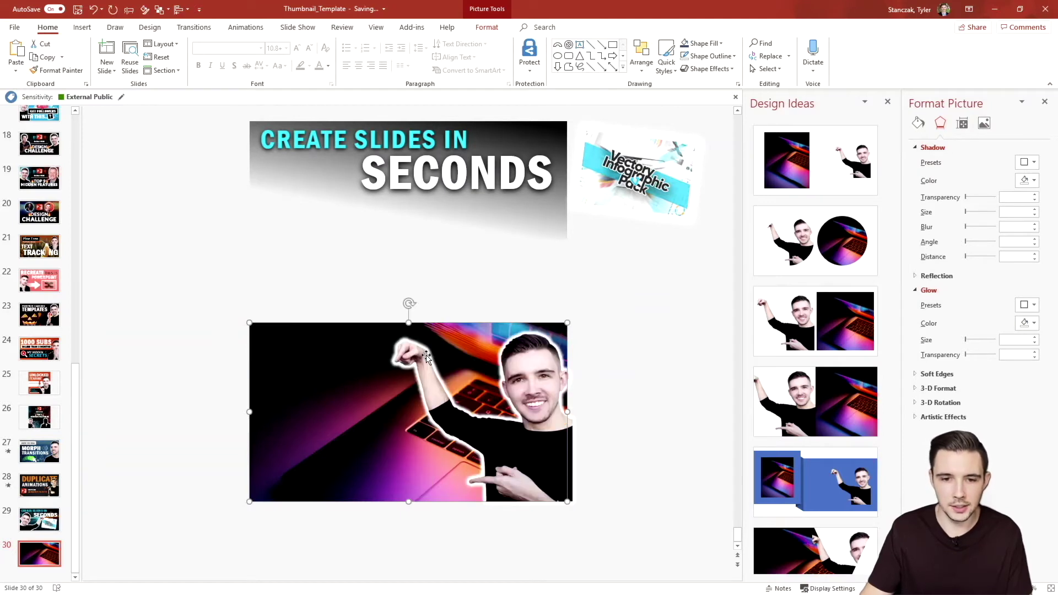